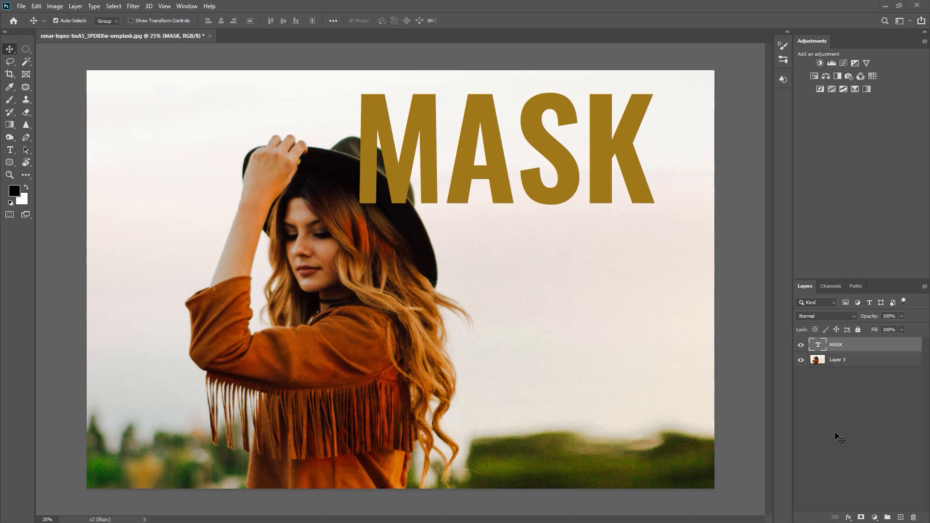
Toggle the MASK layer's visibility and test adding a white layer mask, then undo it.
{"action": "left_click", "coordinate": [56, 10]}
{"action": "mouse_move", "coordinate": [76, 6]}
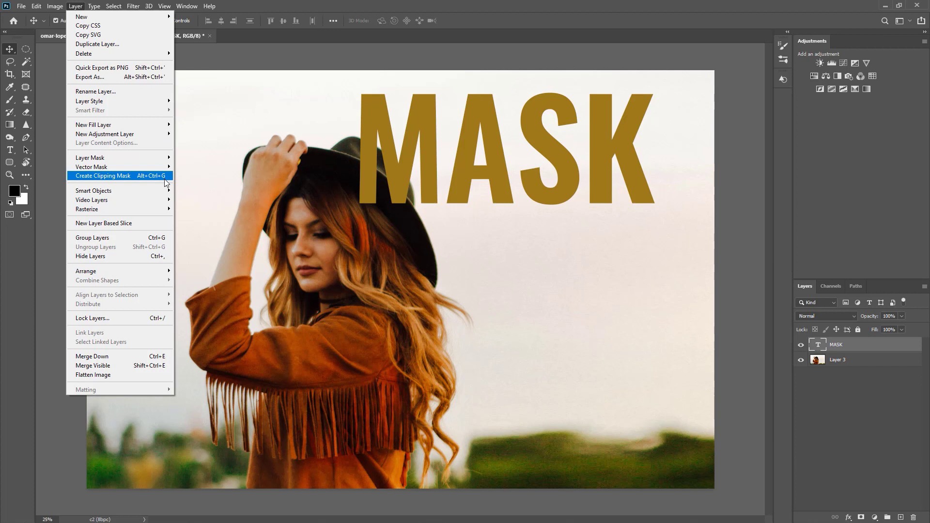
{"action": "left_click", "coordinate": [206, 67]}
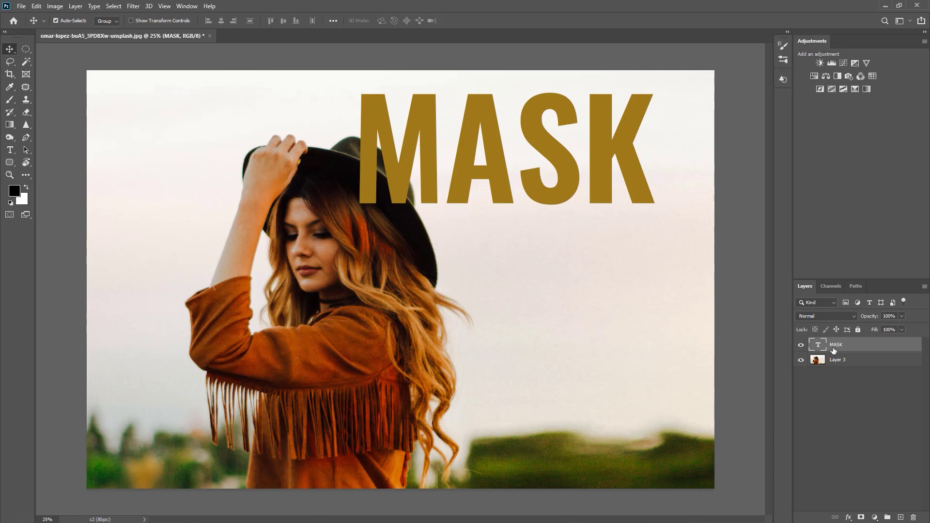
{"action": "left_click", "coordinate": [802, 346]}
{"action": "left_click", "coordinate": [802, 346]}
{"action": "left_click", "coordinate": [861, 518]}
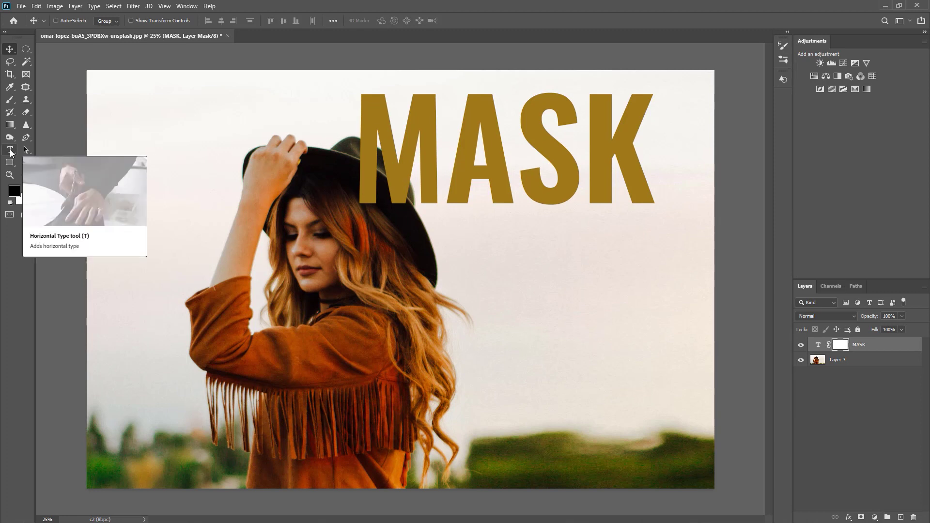
{"action": "key", "text": "ctrl+z"}
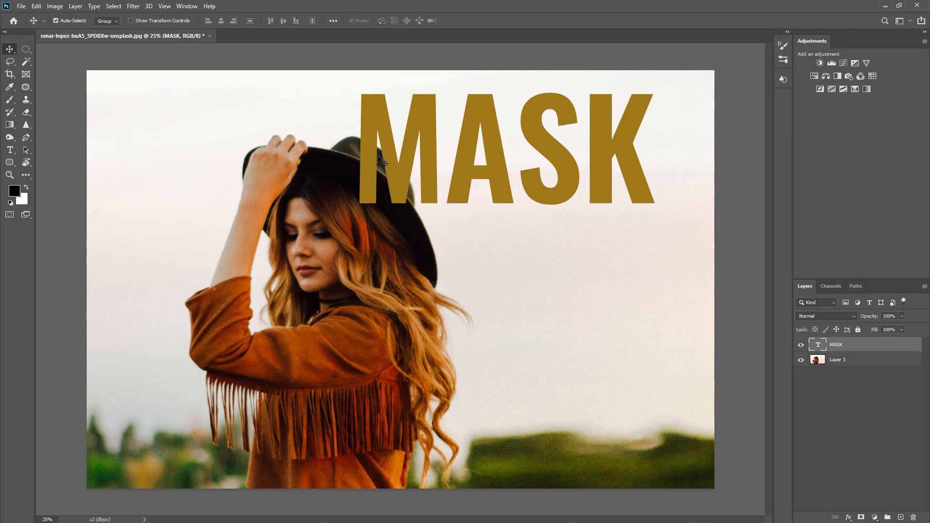
Glance at Keyboard Shortcuts, then try Layer Mask Reveal All and Hide All on MASK, undoing both.
{"action": "left_click", "coordinate": [42, 9]}
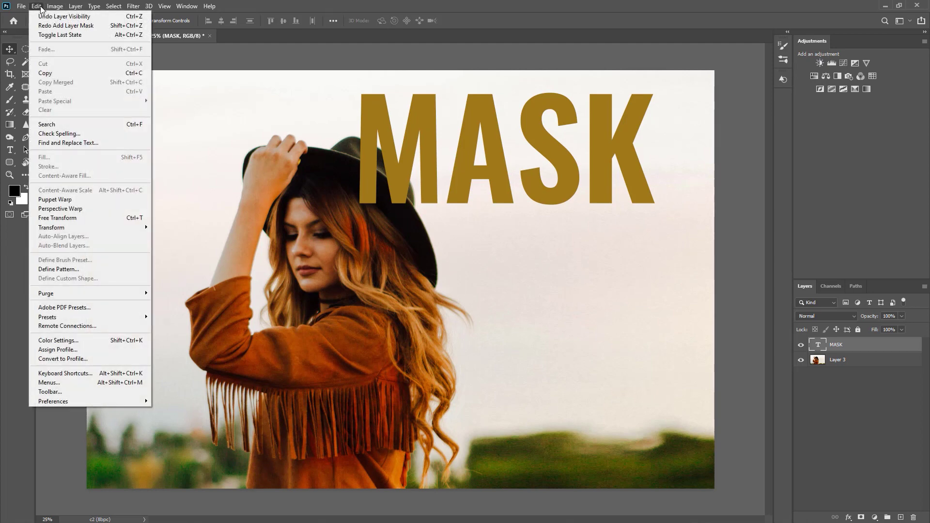
{"action": "left_click", "coordinate": [75, 374]}
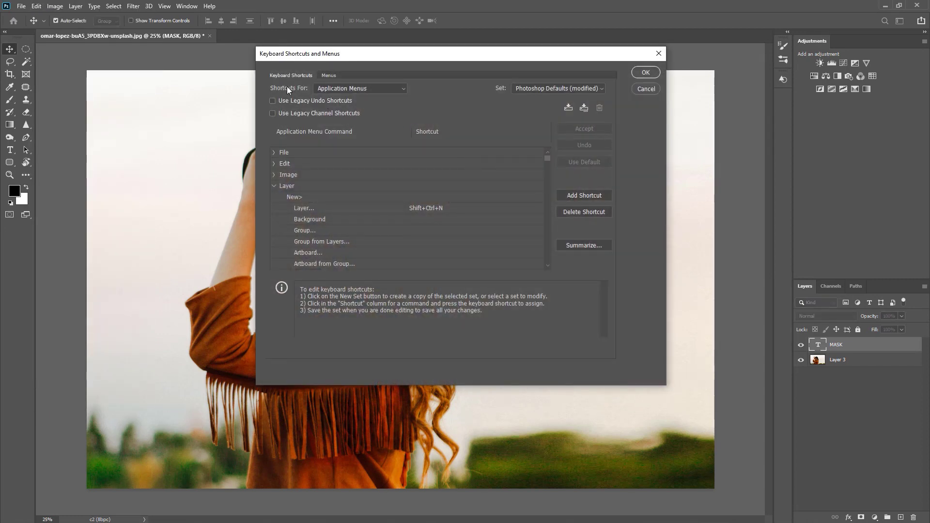
{"action": "left_click", "coordinate": [649, 89]}
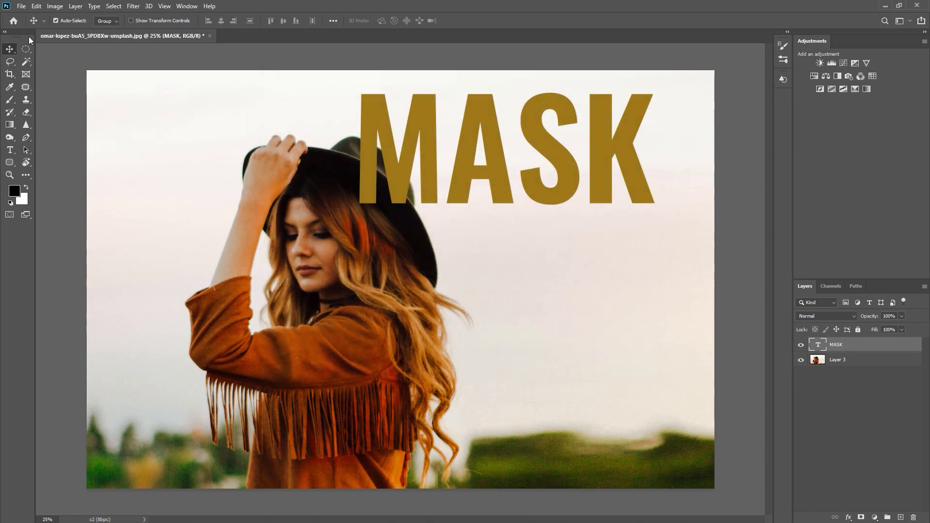
{"action": "left_click", "coordinate": [76, 8]}
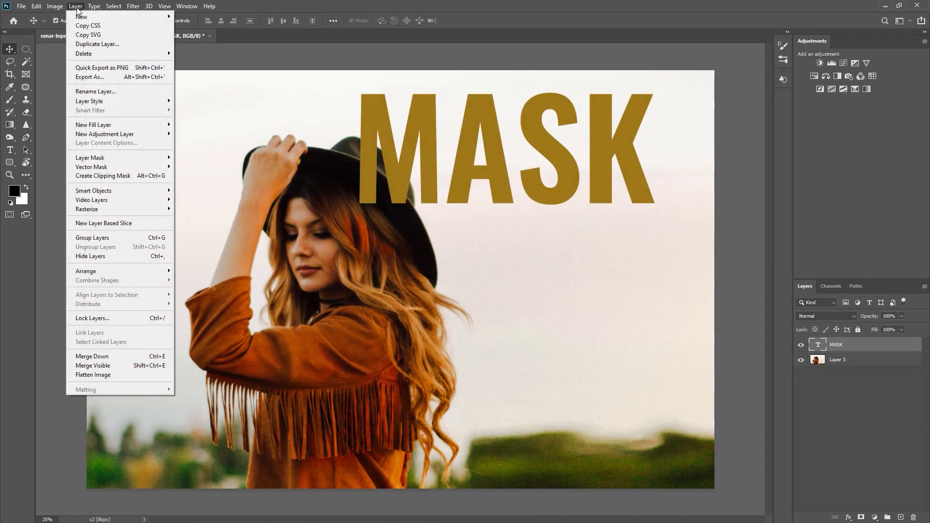
{"action": "mouse_move", "coordinate": [90, 158]}
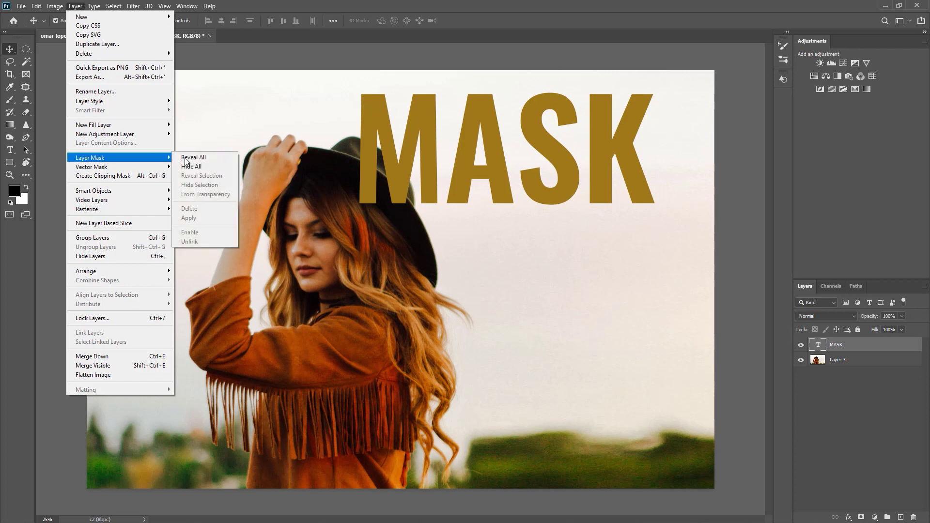
{"action": "left_click", "coordinate": [215, 163]}
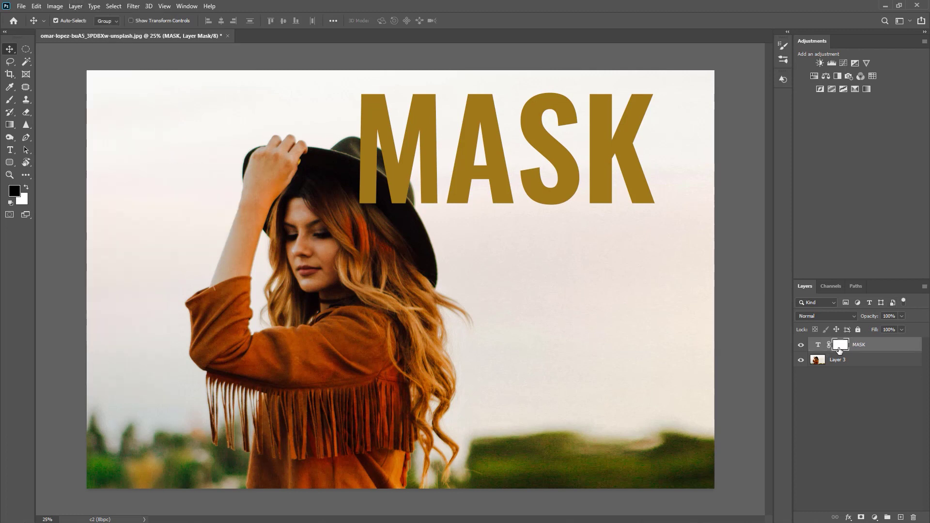
{"action": "key", "text": "ctrl+z"}
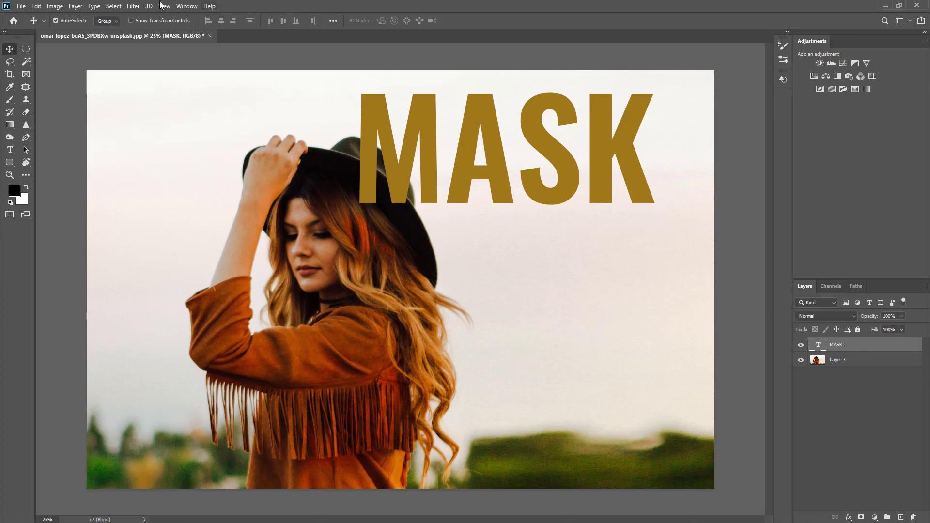
{"action": "left_click", "coordinate": [75, 6]}
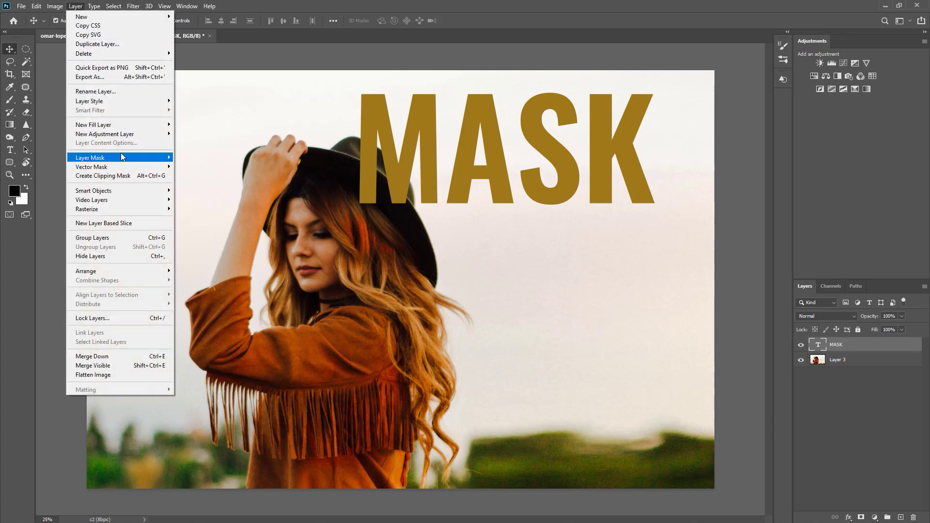
{"action": "mouse_move", "coordinate": [90, 157]}
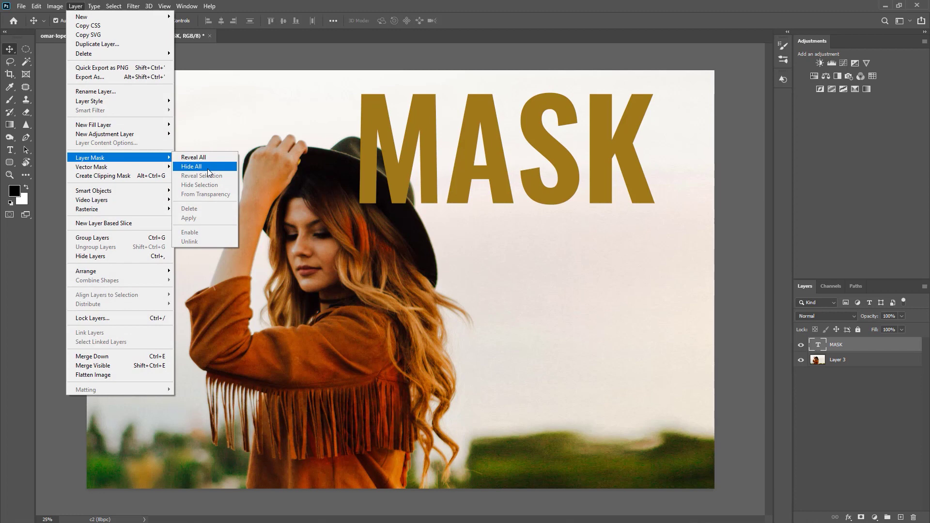
{"action": "left_click", "coordinate": [207, 167]}
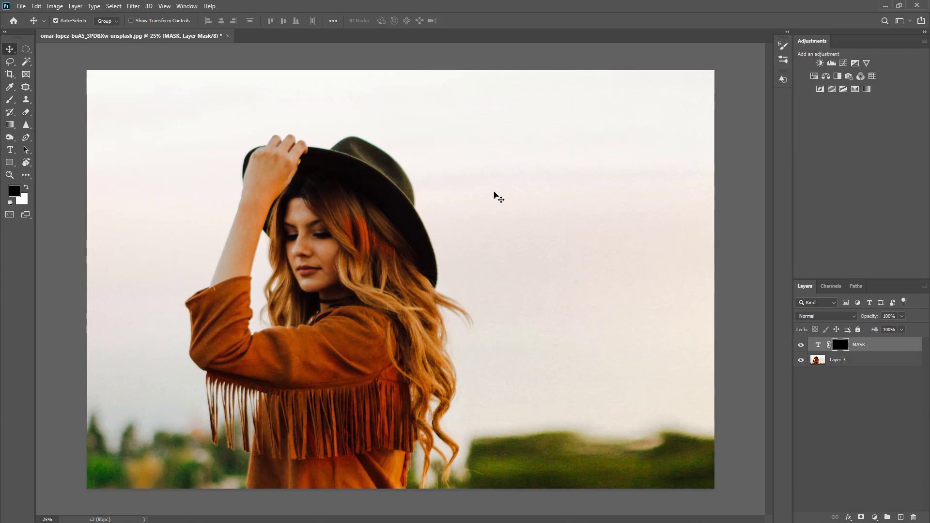
{"action": "key", "text": "ctrl+z"}
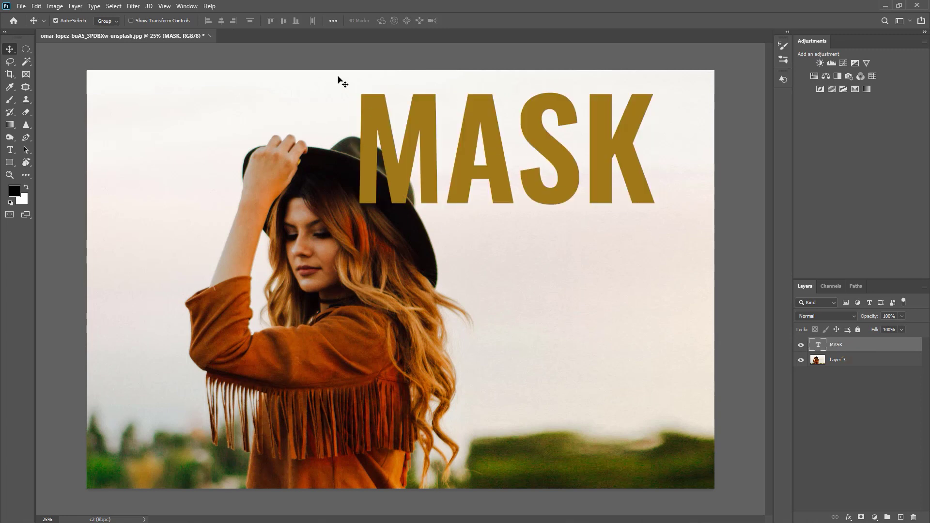
Assign F1 to Layer Mask Reveal All and F2 to Hide All, accepting the shortcut conflict.
{"action": "left_click", "coordinate": [36, 6]}
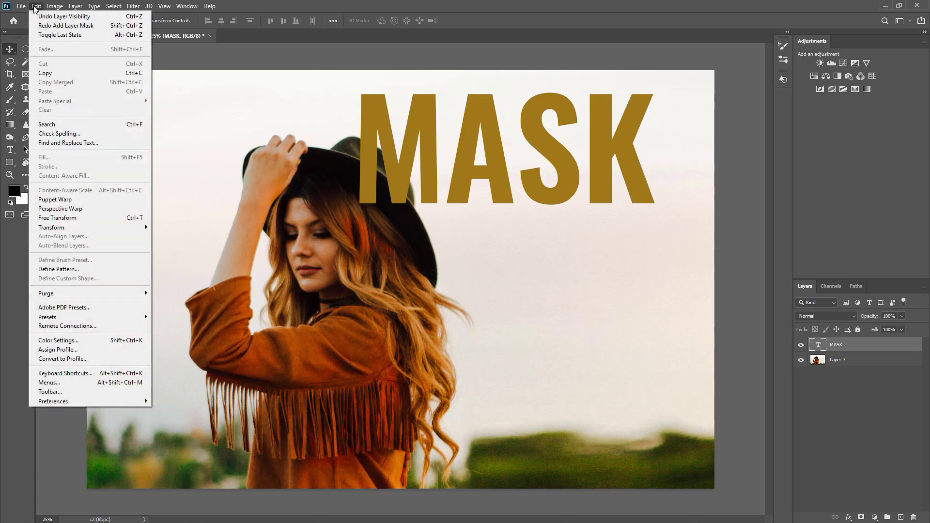
{"action": "left_click", "coordinate": [94, 374]}
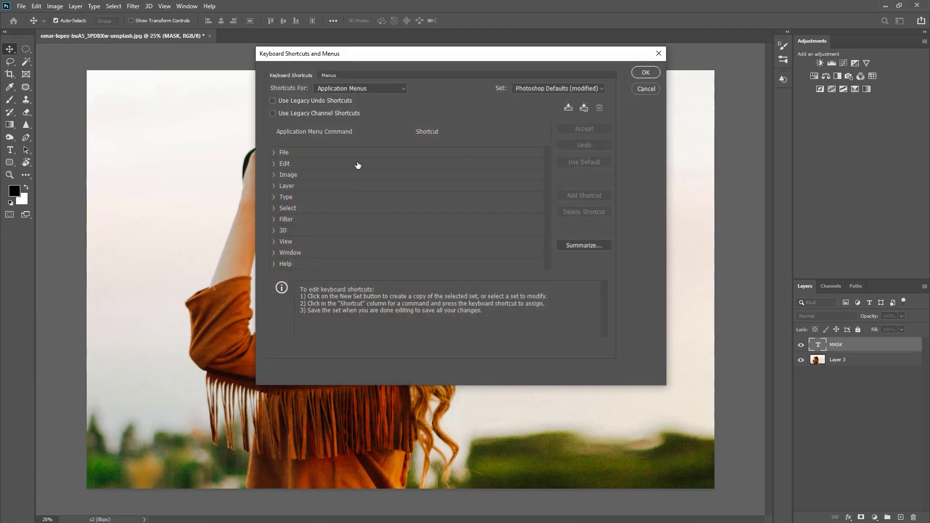
{"action": "left_click", "coordinate": [274, 187]}
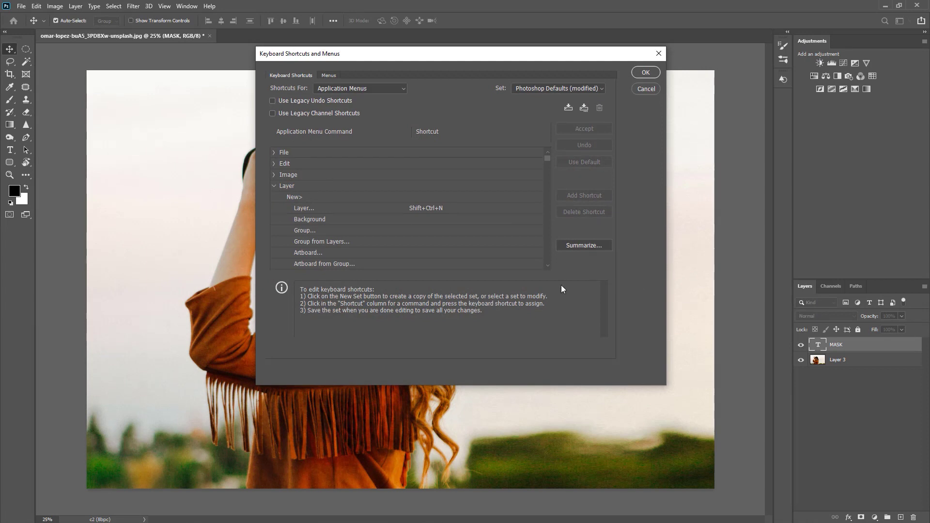
{"action": "left_click_drag", "start_coordinate": [551, 266], "coordinate": [548, 264]}
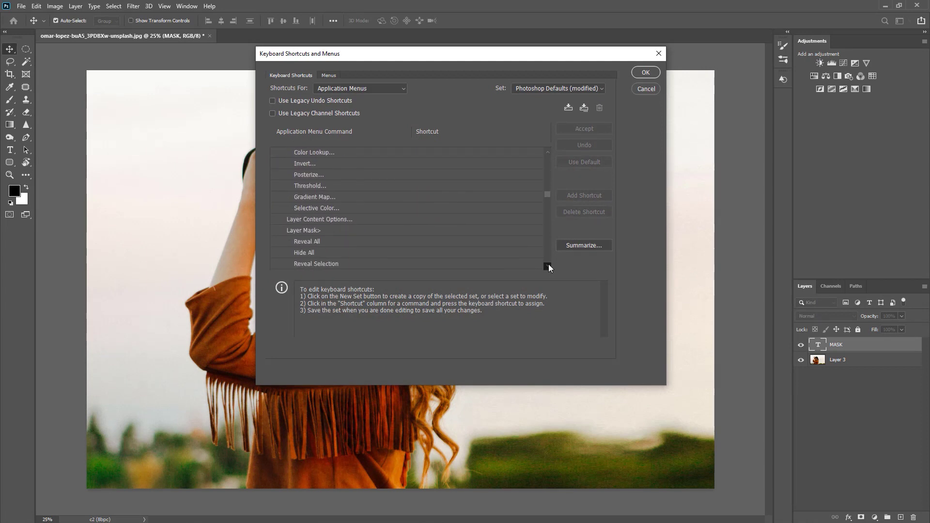
{"action": "left_click", "coordinate": [328, 197]}
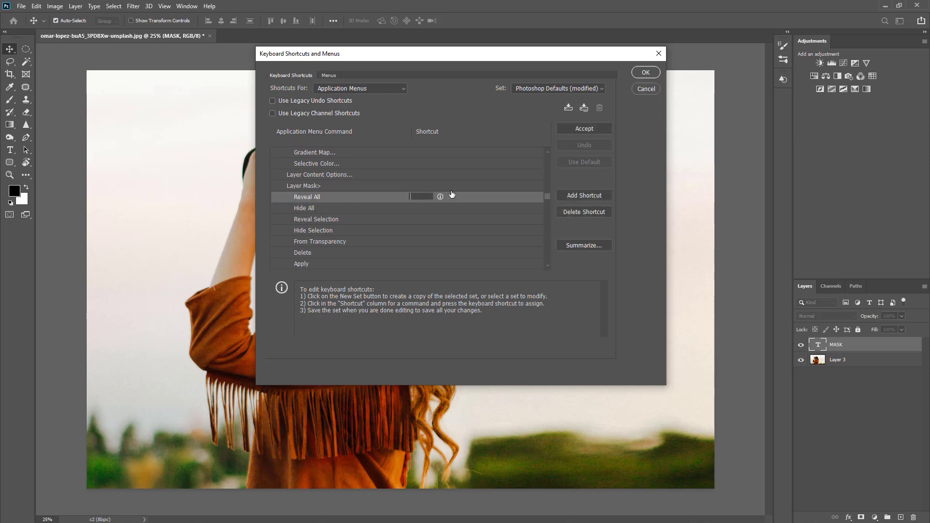
{"action": "key", "text": "F1"}
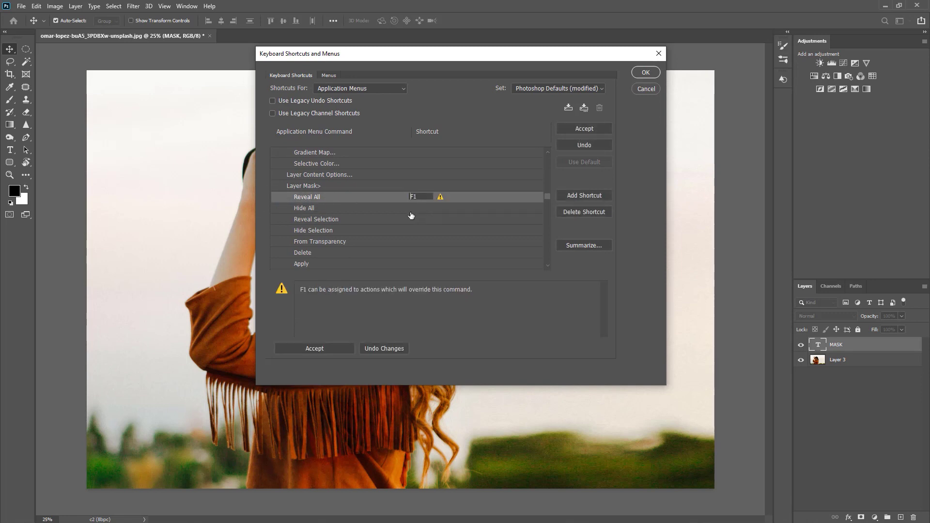
{"action": "left_click", "coordinate": [421, 208]}
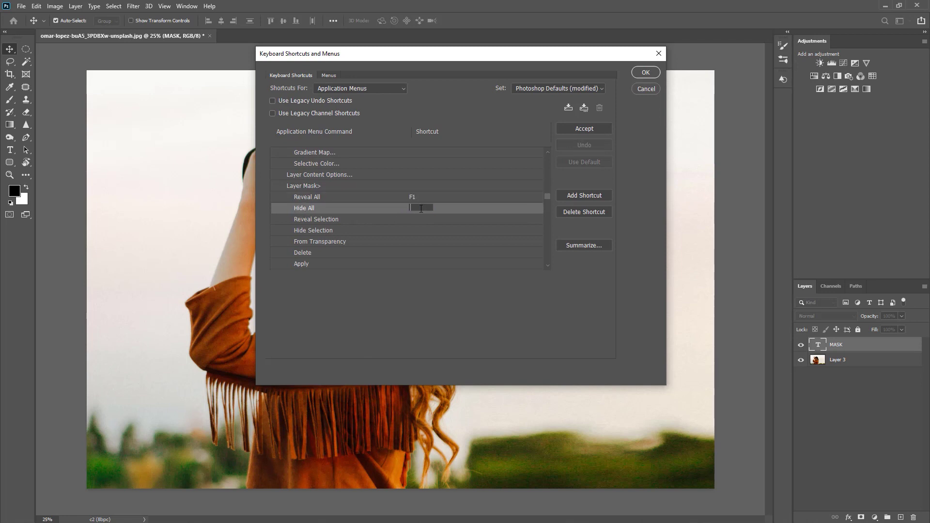
{"action": "key", "text": "F2"}
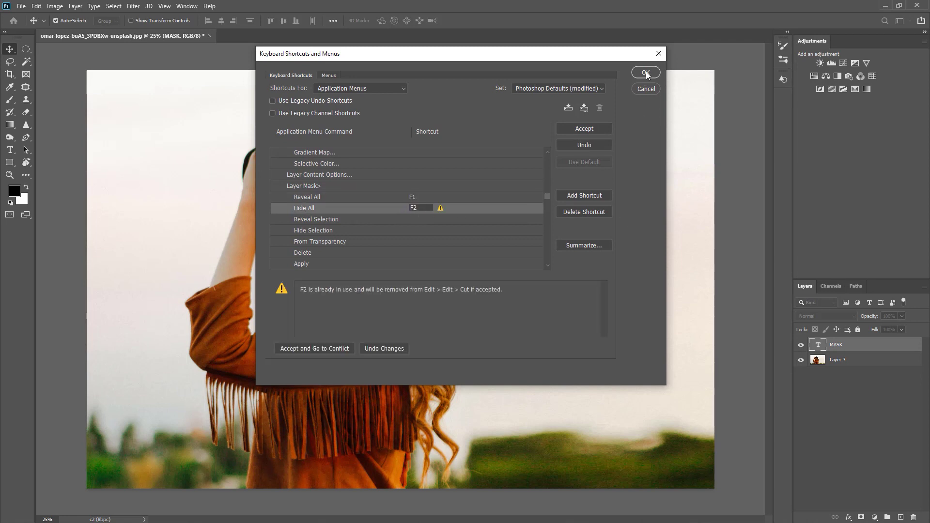
{"action": "left_click", "coordinate": [646, 71]}
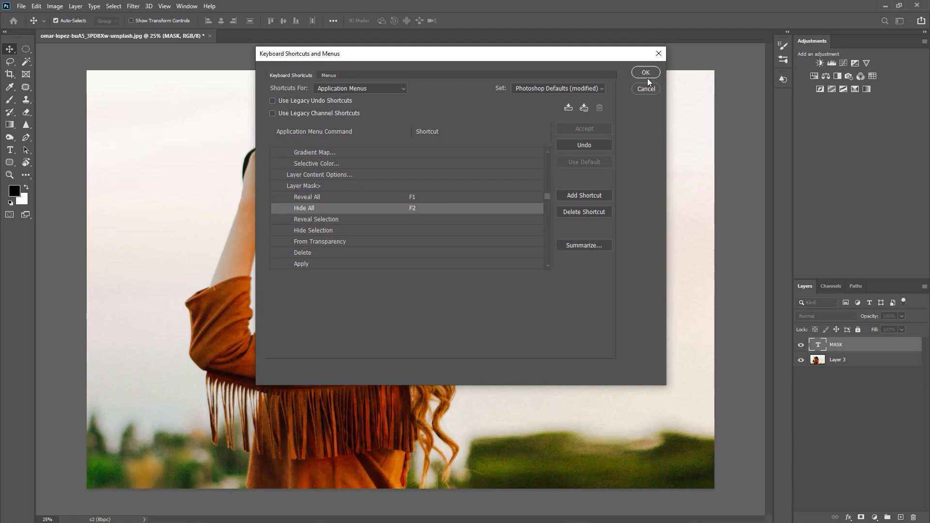
{"action": "left_click", "coordinate": [646, 72]}
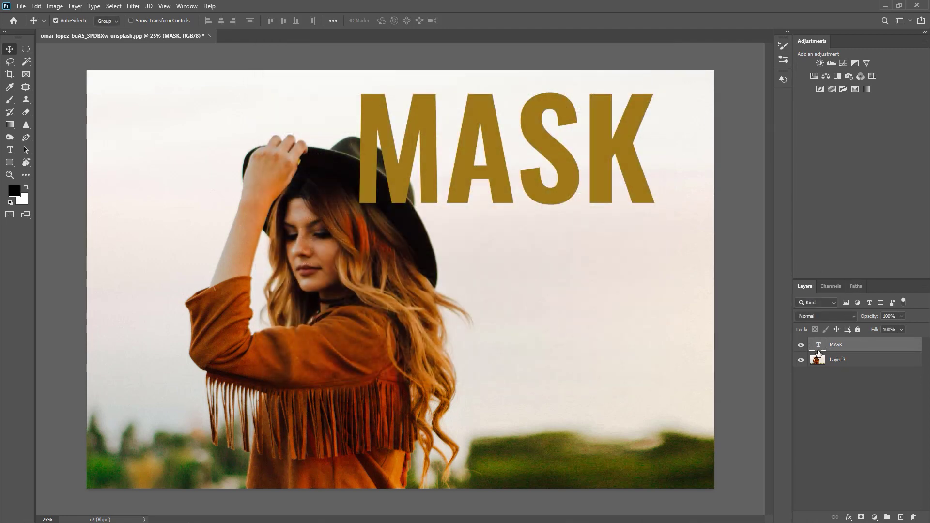
Add a mask with F2, paint out the M's left part with an enlarged brush, then undo.
{"action": "key", "text": "F2"}
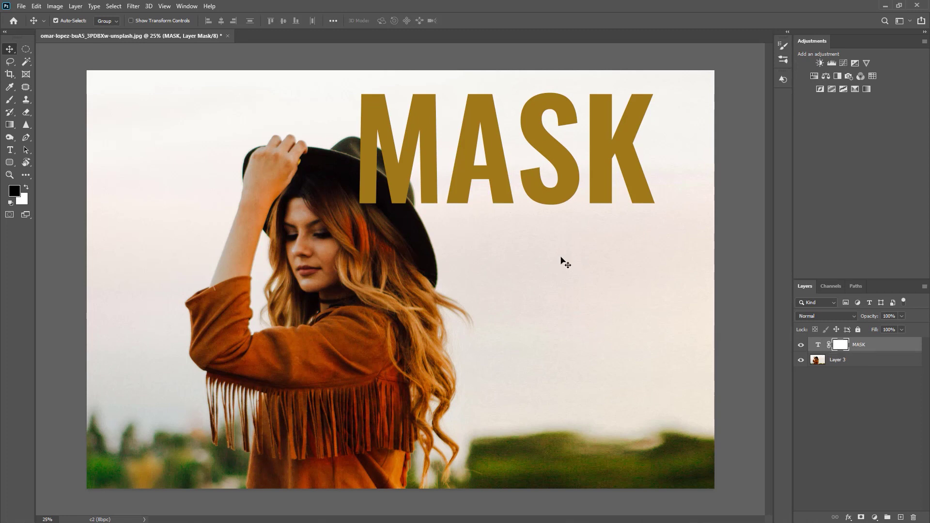
{"action": "key", "text": "b"}
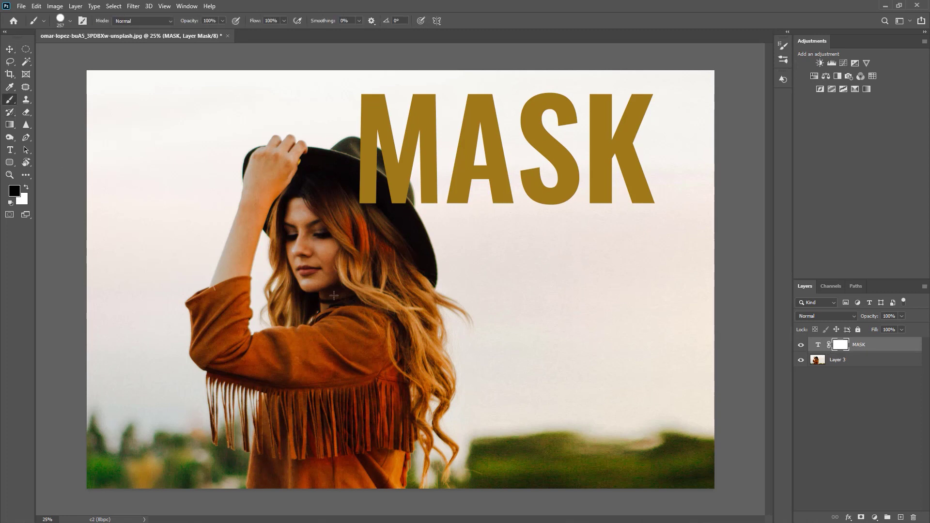
{"action": "left_click_drag", "start_coordinate": [333, 275], "coordinate": [394, 272]}
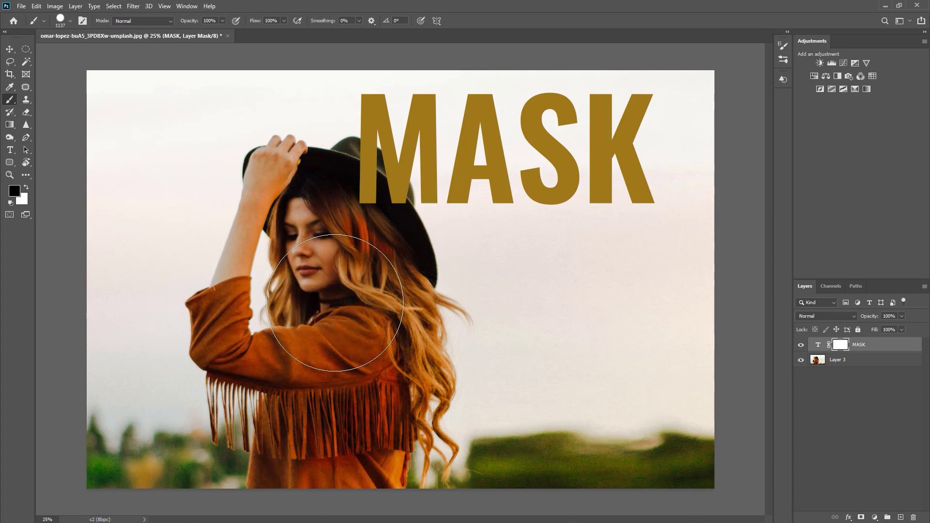
{"action": "left_click_drag", "start_coordinate": [335, 303], "coordinate": [345, 307]}
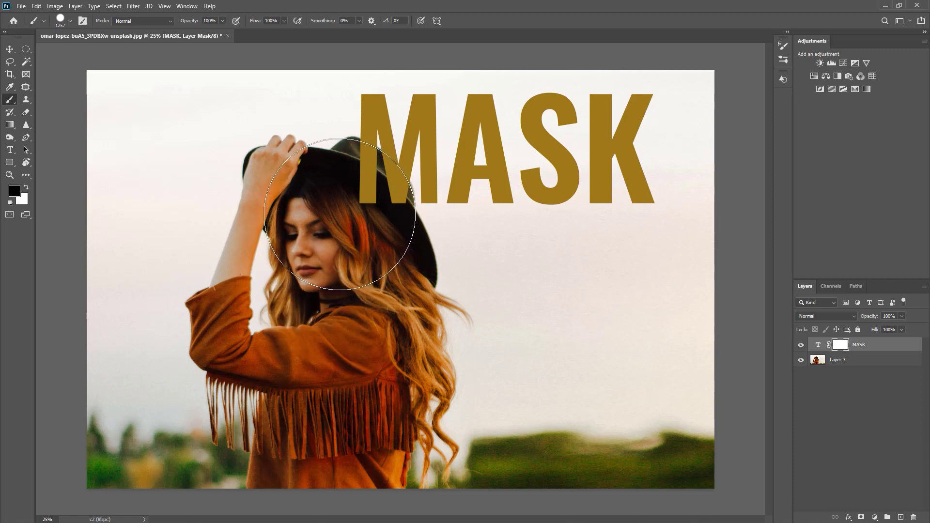
{"action": "left_click", "coordinate": [340, 214]}
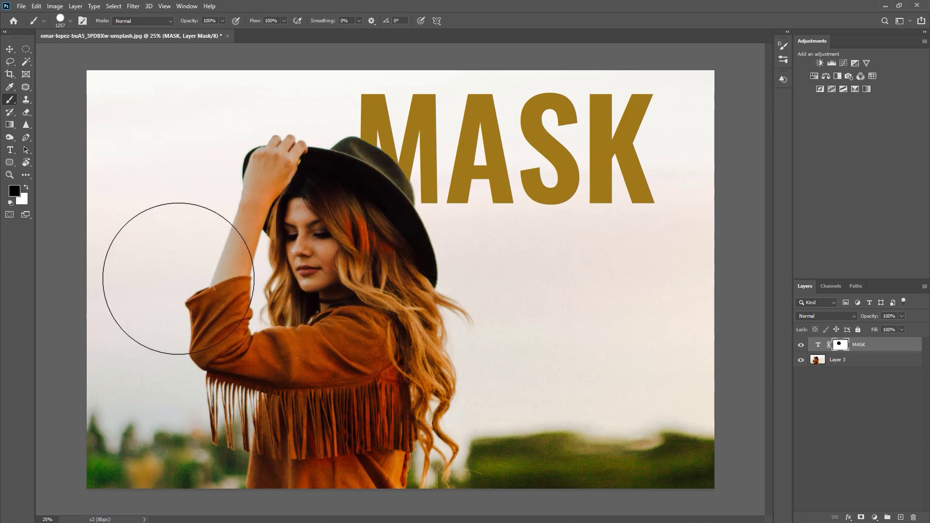
{"action": "key", "text": "ctrl+minus"}
{"action": "key", "text": "ctrl+minus"}
{"action": "key", "text": "ctrl+plus"}
{"action": "key", "text": "ctrl+plus"}
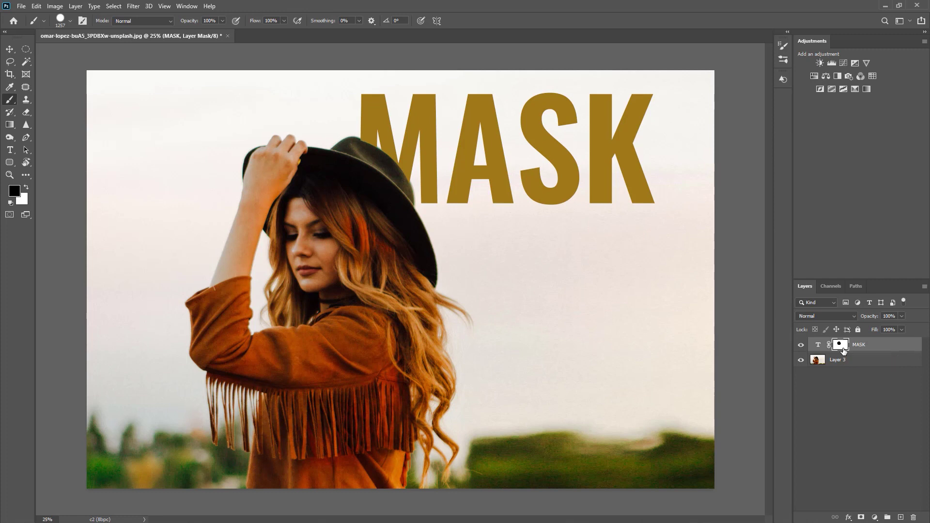
{"action": "key", "text": "ctrl+z"}
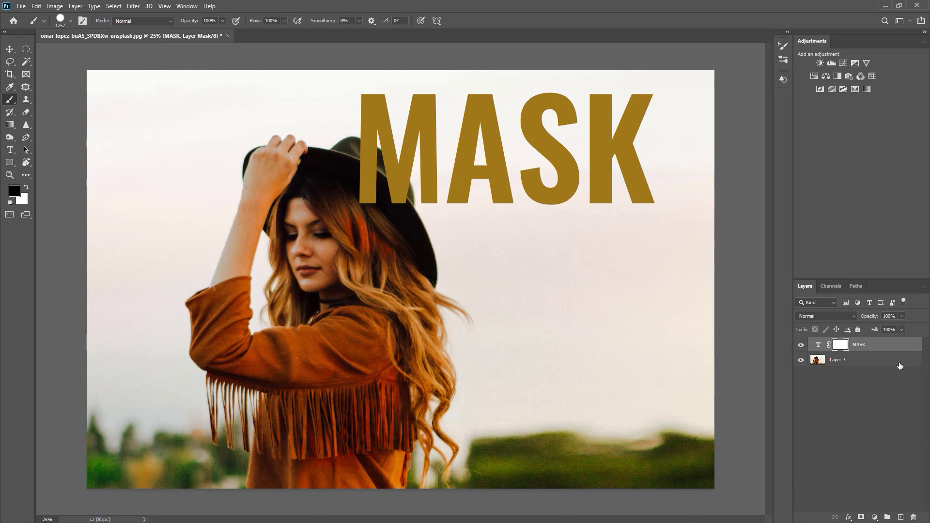
Delete the MASK layer's existing mask and add a new hide-all mask.
{"action": "right_click", "coordinate": [840, 345]}
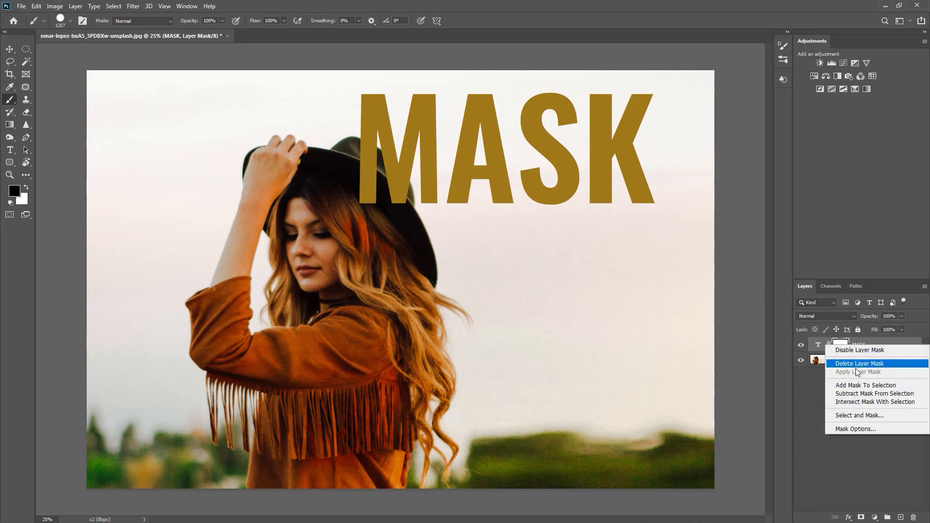
{"action": "left_click", "coordinate": [857, 364]}
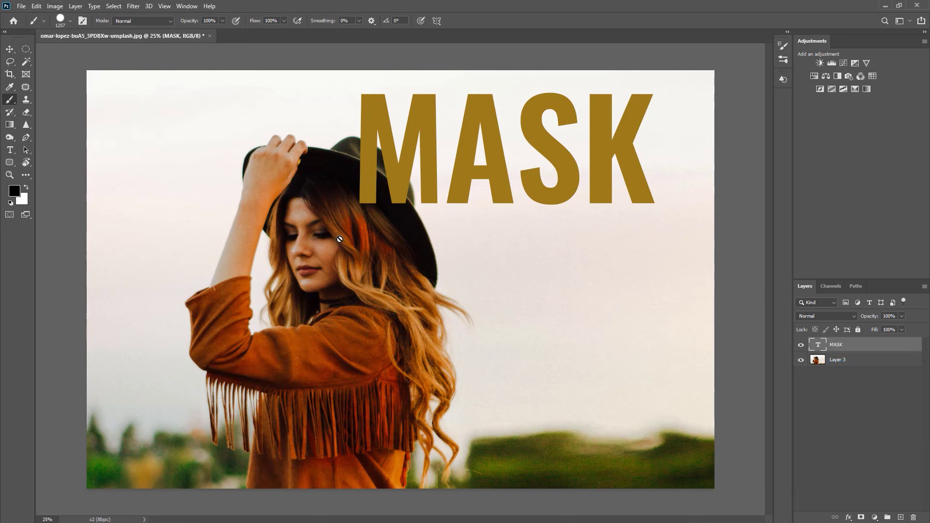
{"action": "left_click", "coordinate": [10, 49]}
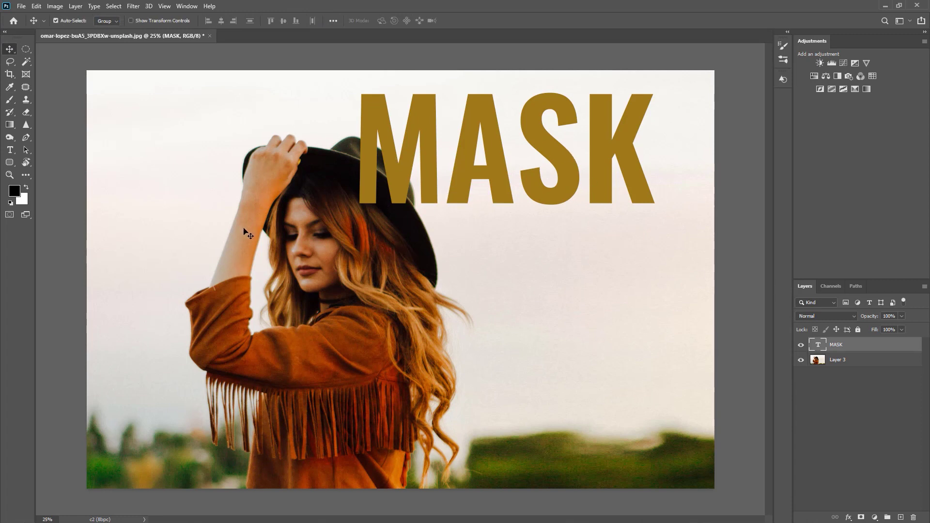
{"action": "left_click", "coordinate": [862, 517], "text": "alt"}
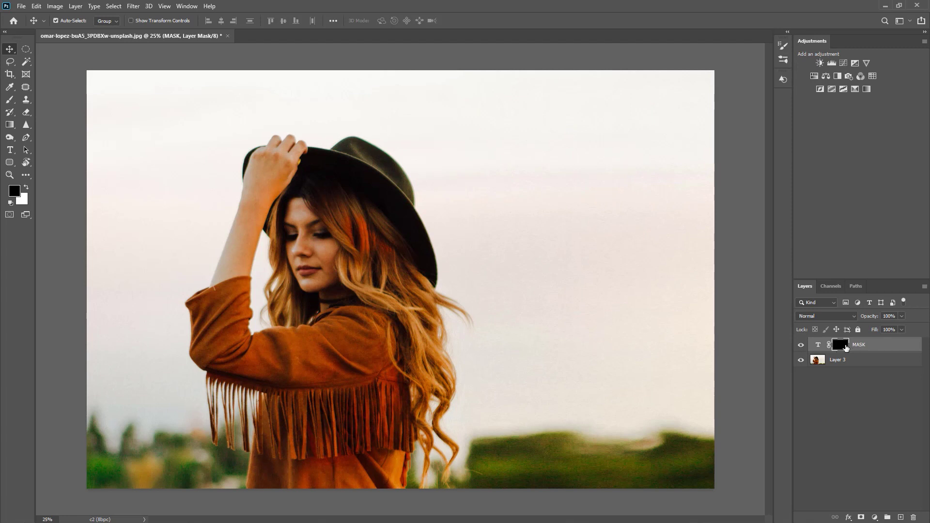
With a smaller white brush, paint the top and middle of the M back into view.
{"action": "key", "text": "b"}
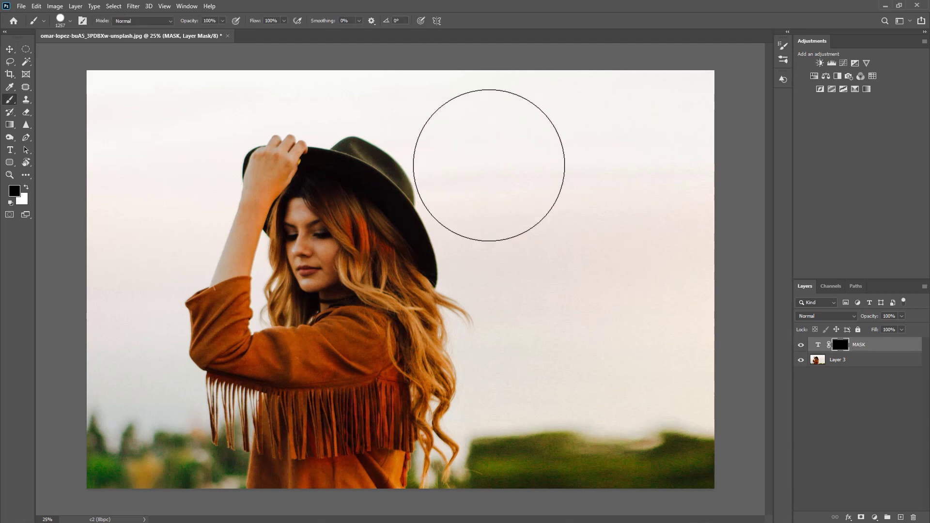
{"action": "left_click_drag", "start_coordinate": [517, 194], "coordinate": [490, 178]}
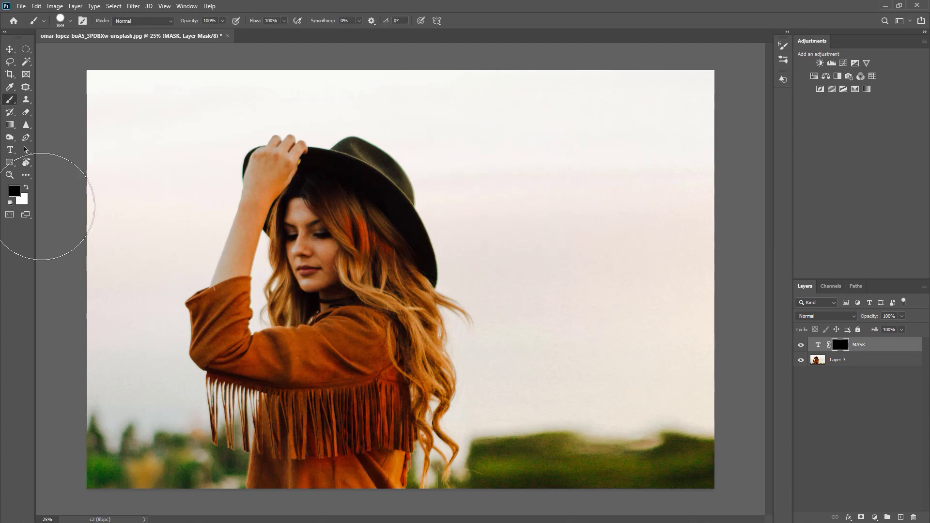
{"action": "key", "text": "x"}
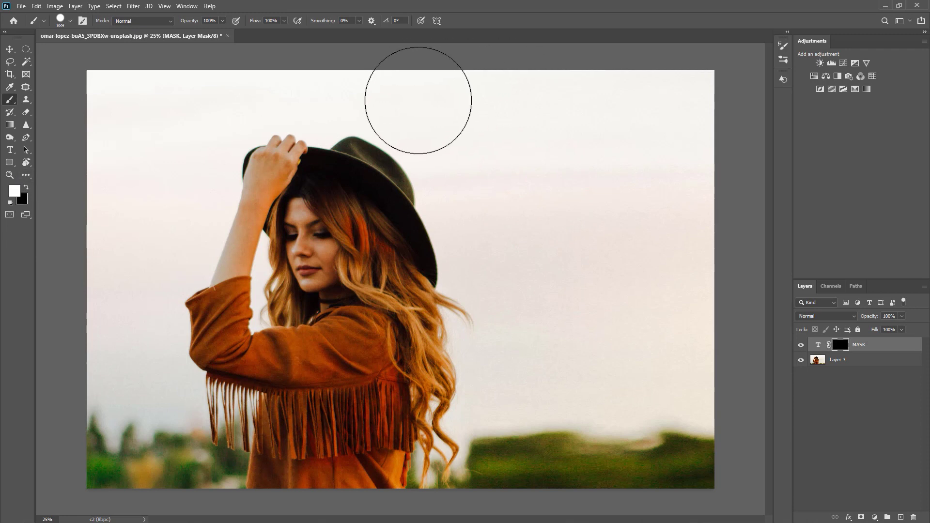
{"action": "mouse_move", "coordinate": [419, 97]}
{"action": "left_mouse_down"}
{"action": "mouse_move", "coordinate": [505, 166]}
{"action": "mouse_move", "coordinate": [546, 131]}
{"action": "mouse_move", "coordinate": [637, 100]}
{"action": "mouse_move", "coordinate": [617, 201]}
{"action": "mouse_move", "coordinate": [482, 176]}
{"action": "left_mouse_up"}
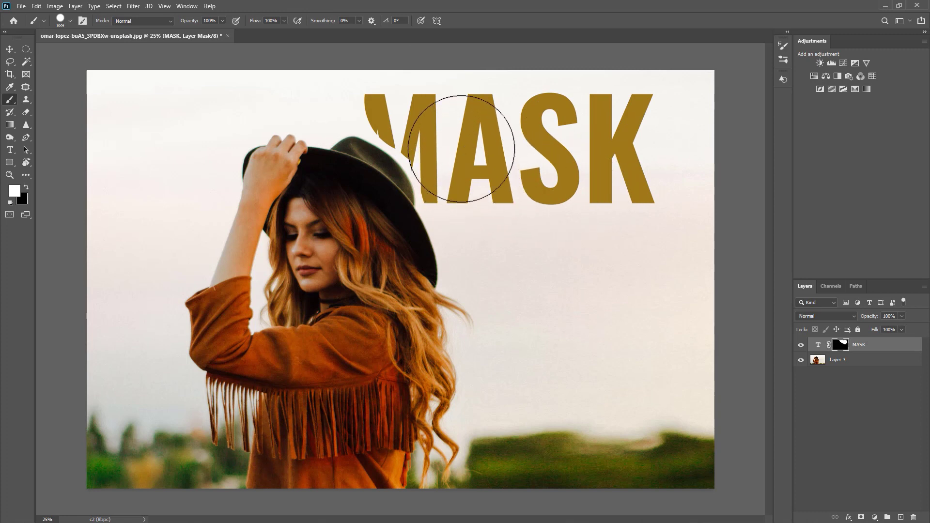
{"action": "left_click_drag", "start_coordinate": [453, 142], "coordinate": [421, 99]}
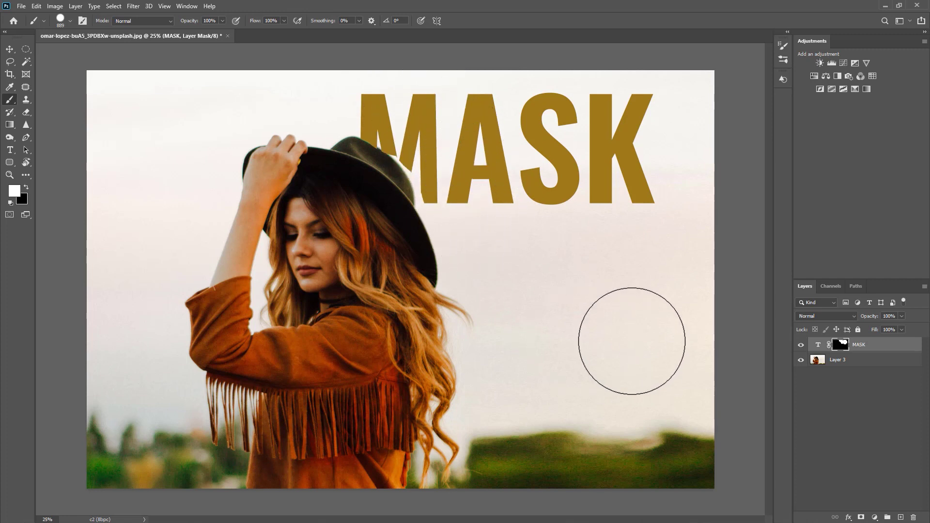
{"action": "right_click", "coordinate": [841, 344]}
{"action": "key", "text": "Escape"}
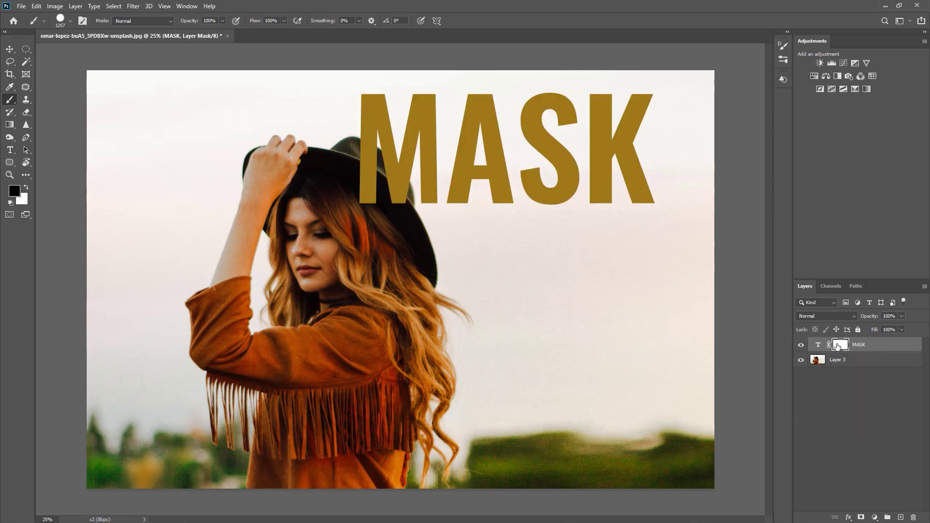